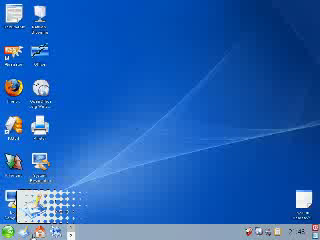
Step: Open the home folder from the taskbar, maximize Konqueror, and enter the empty Documents folder
left_click(53, 232)
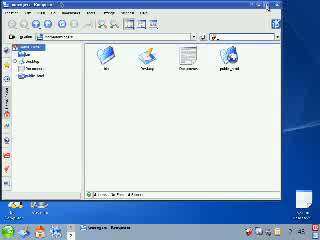
double_click(67, 3)
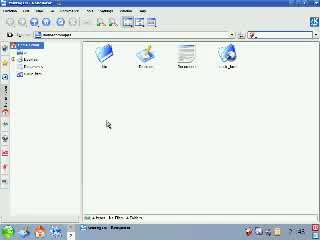
left_click(186, 62)
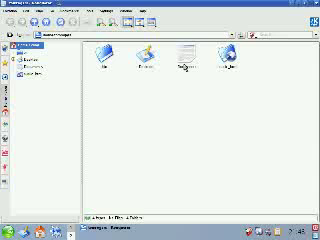
double_click(186, 62)
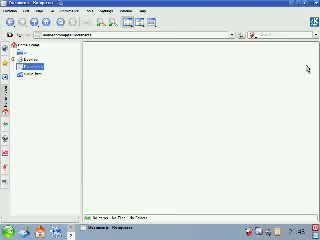
Step: Minimize the Documents window and close the My Computer overview window
left_click(316, 3)
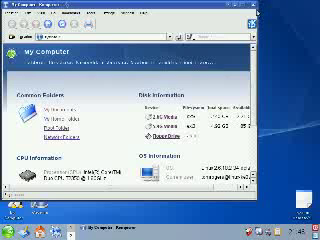
left_click(251, 4)
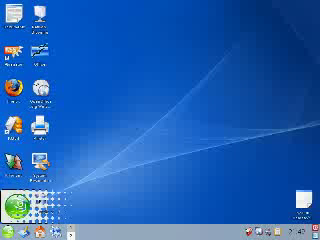
Step: Dismiss the K menu, then reopen the home folder showing bin, Desktop, Documents and public_html
left_click(6, 232)
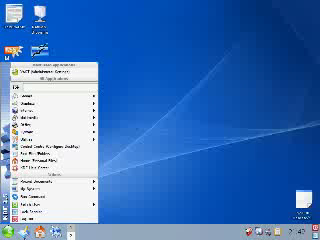
key("Escape")
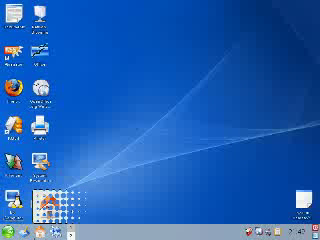
left_click(55, 232)
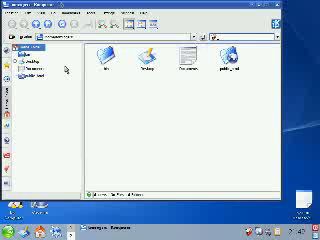
Step: Go up two folder levels to root and show the System places tab in the sidebar
left_click(37, 24)
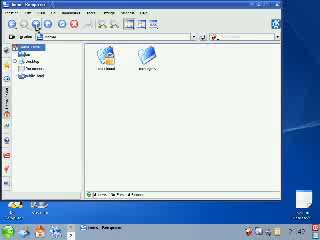
left_click(37, 24)
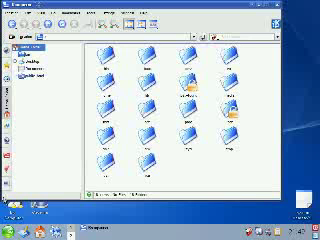
left_click(8, 192)
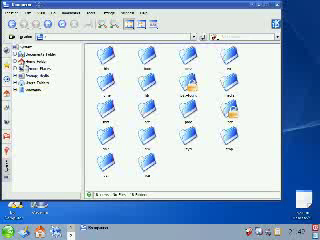
Step: Show the top 'system' place, then open the empty trash at the list's end
left_click(22, 47)
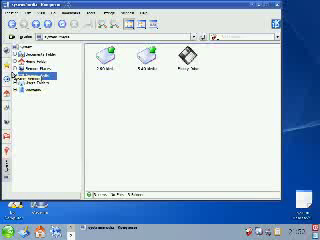
left_click(30, 90)
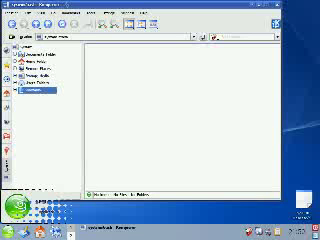
Step: Start YaST Control Center from the K menu, bringing up the administrator password prompt
left_click(18, 207)
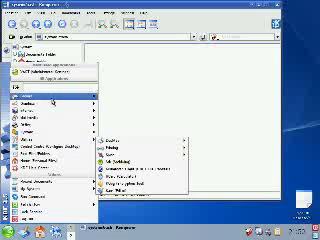
mouse_move(52, 74)
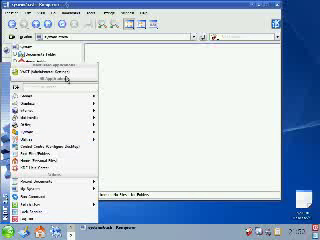
left_click(66, 78)
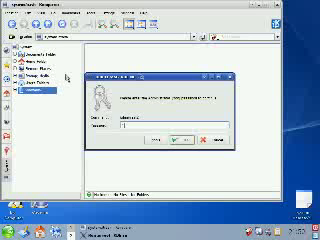
type("*")
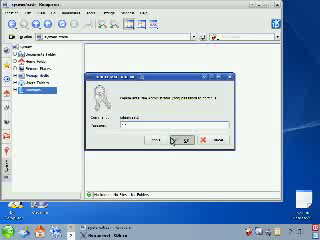
Step: Confirm the entered root password in the KDE su dialog
left_click(185, 140)
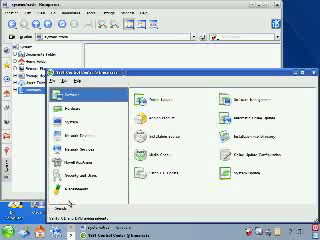
Step: View the Security and Users, then Miscellaneous YaST categories, and open the K menu
left_click(75, 176)
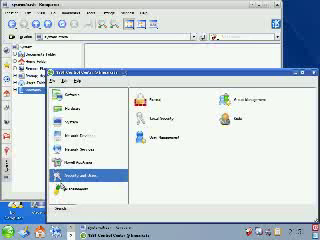
left_click(75, 189)
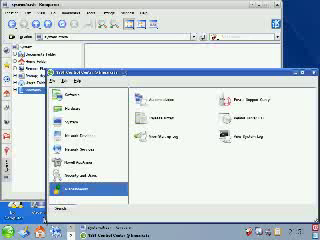
left_click(7, 232)
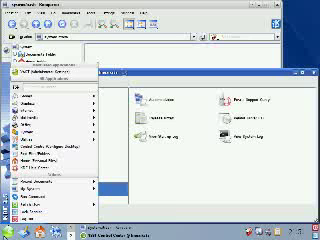
mouse_move(40, 196)
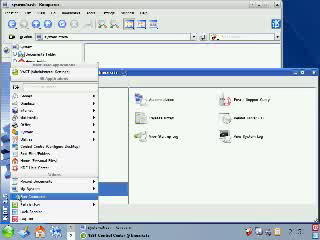
Step: Choose Run Command from the K menu to get an empty command dialog
left_click(30, 196)
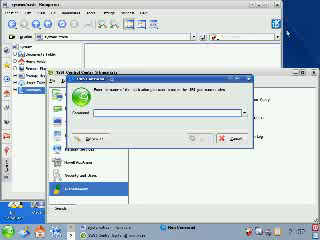
Step: Press Ctrl+Alt+Del to show the logout and shutdown choices
key("ctrl+alt+Delete")
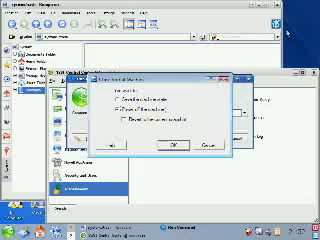